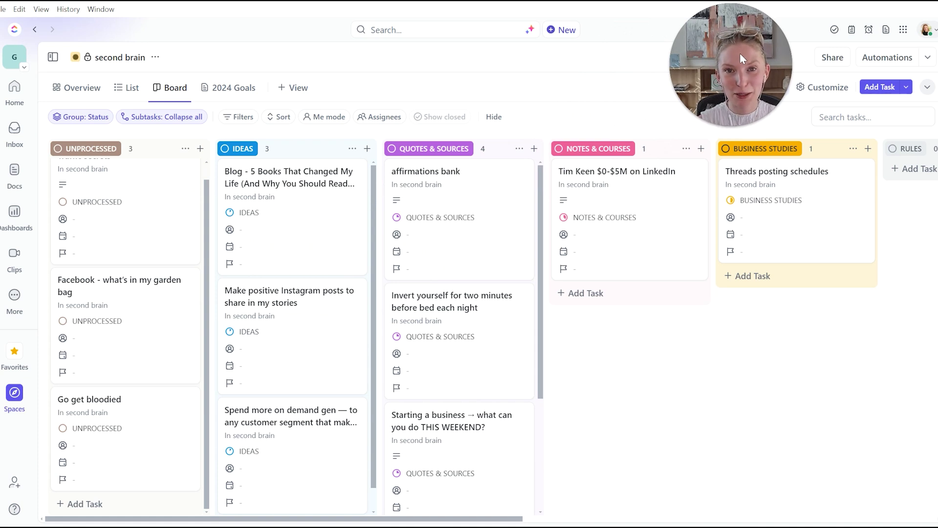
# Open the Notepad's 'start here' note, read through it, and start converting it to a task.
pyautogui.click(852, 31)
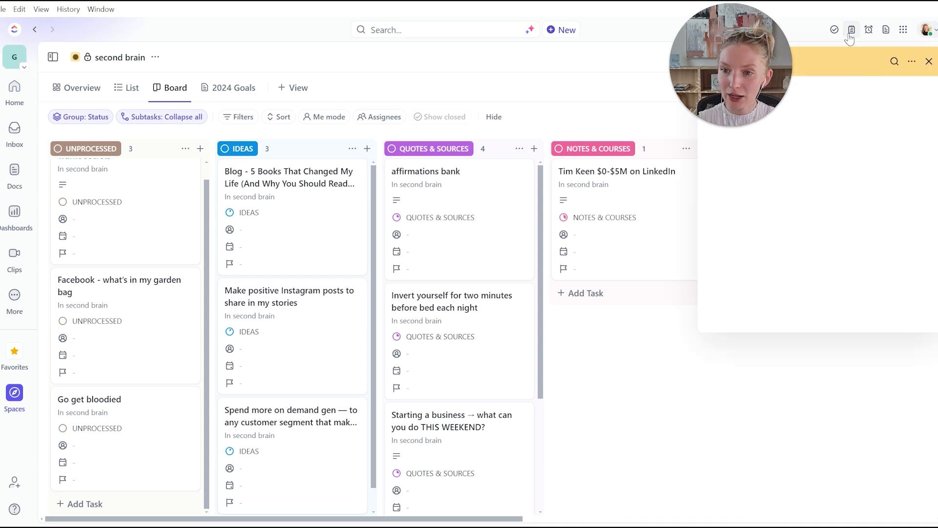
pyautogui.click(712, 93)
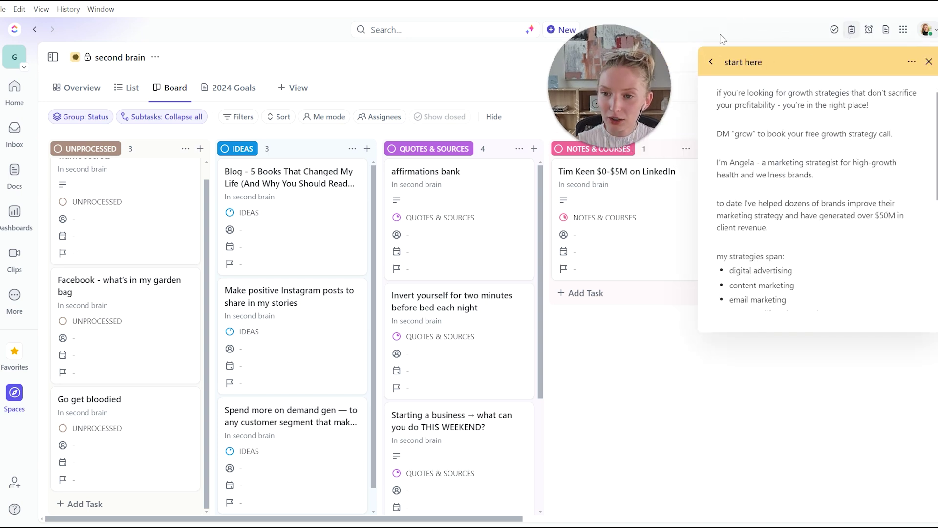
pyautogui.click(714, 62)
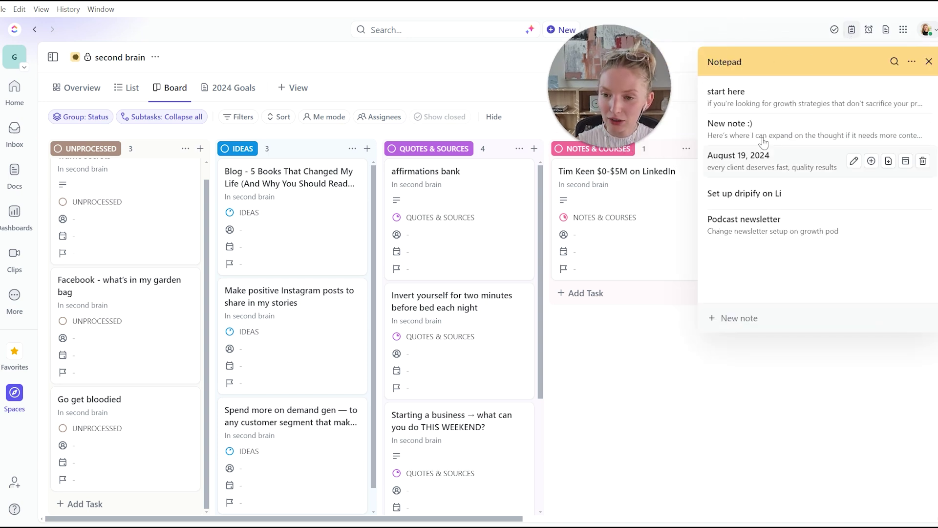
pyautogui.click(760, 109)
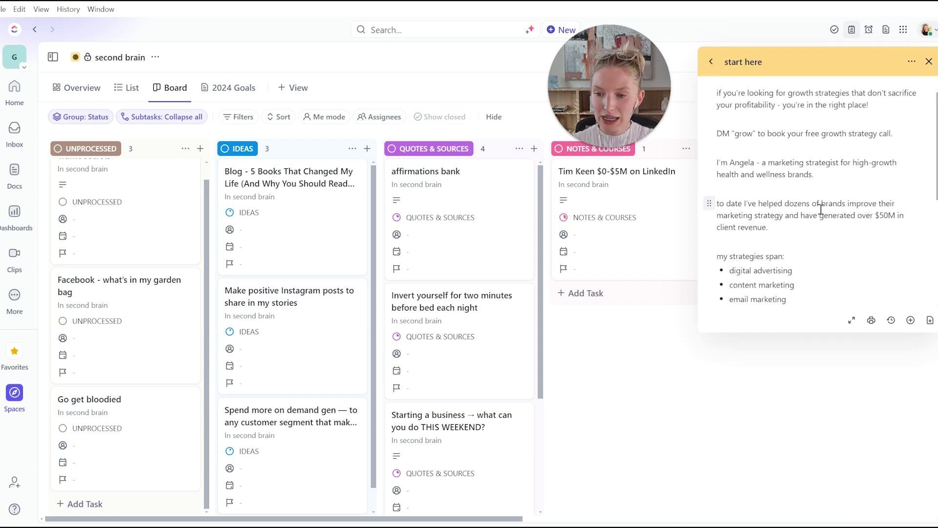
pyautogui.scroll(-5, 821, 209)
pyautogui.scroll(5, 801, 195)
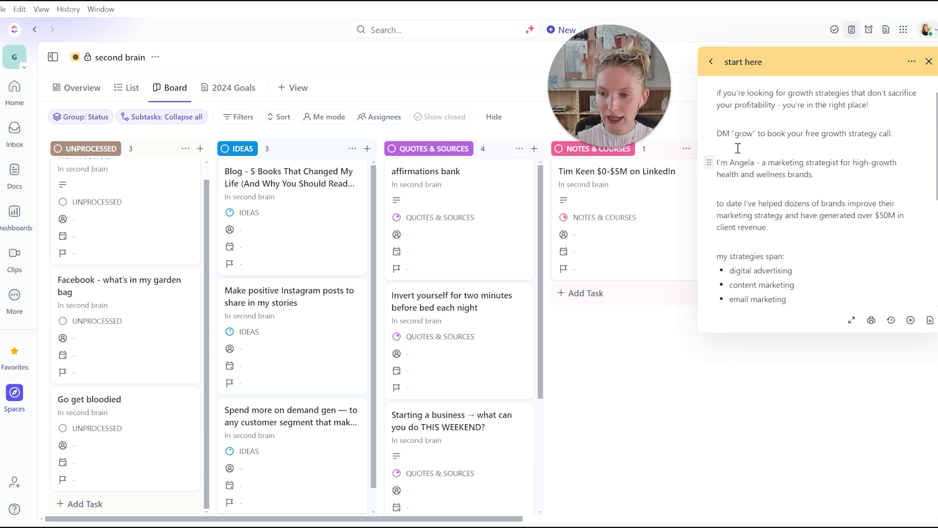
pyautogui.scroll(-5, 777, 113)
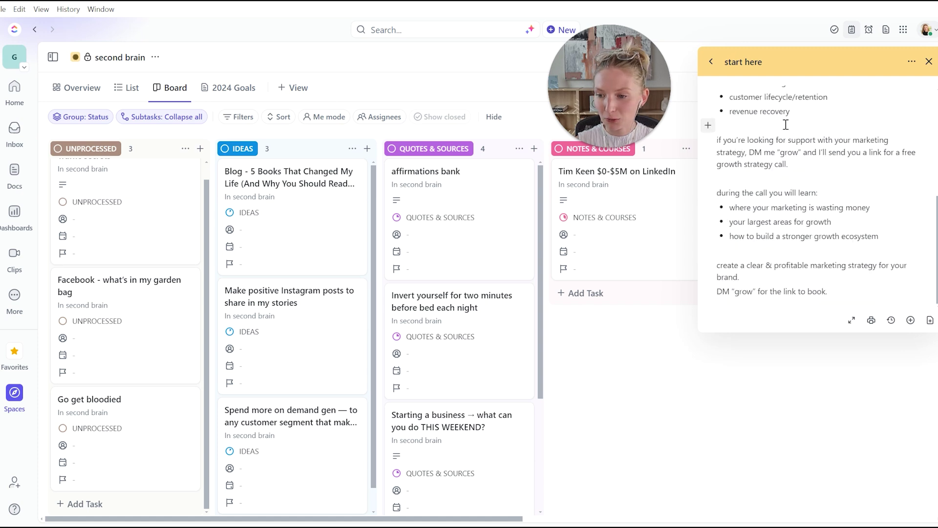
pyautogui.scroll(5, 784, 124)
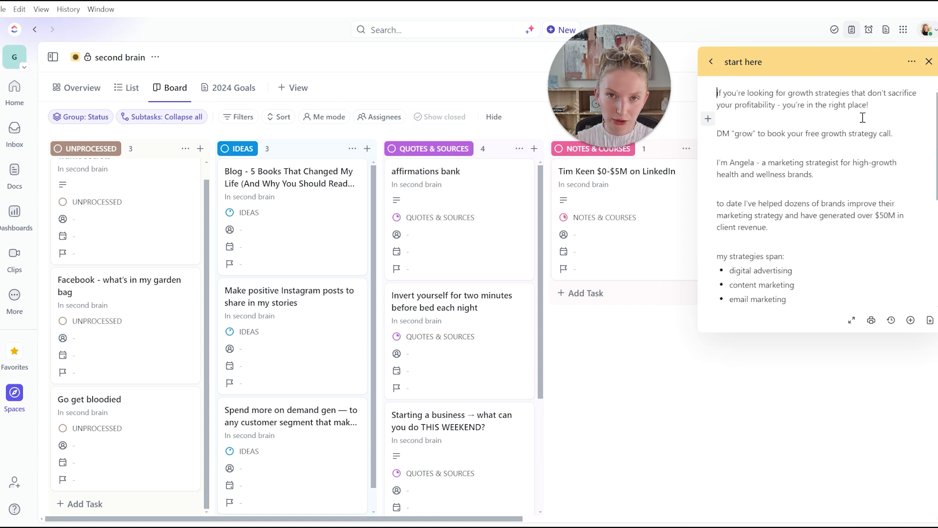
pyautogui.moveTo(717, 93)
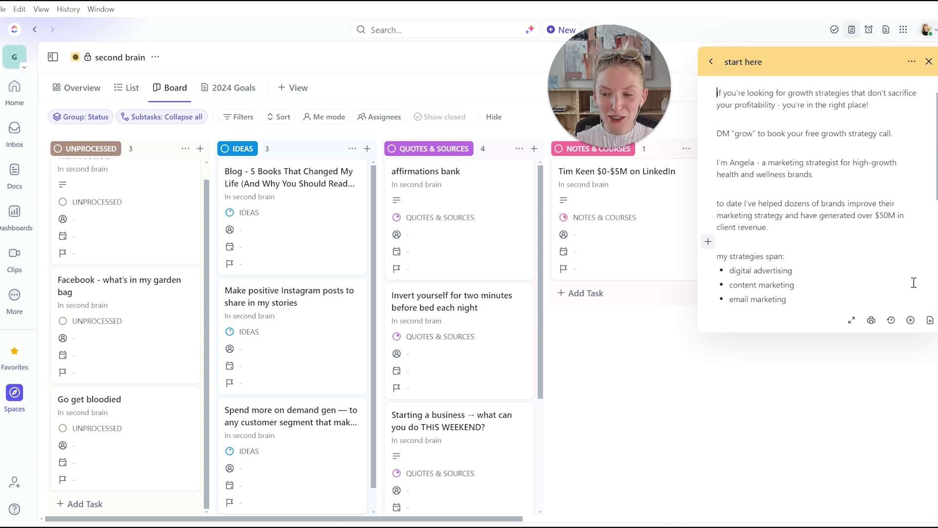
pyautogui.click(910, 323)
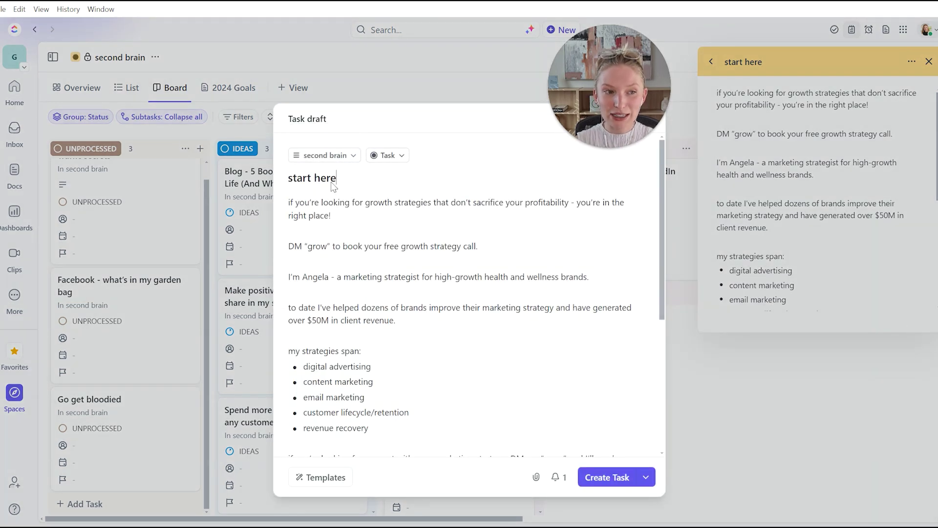
# Set the new task's location to personal brand > content planning > shortform.
pyautogui.click(335, 156)
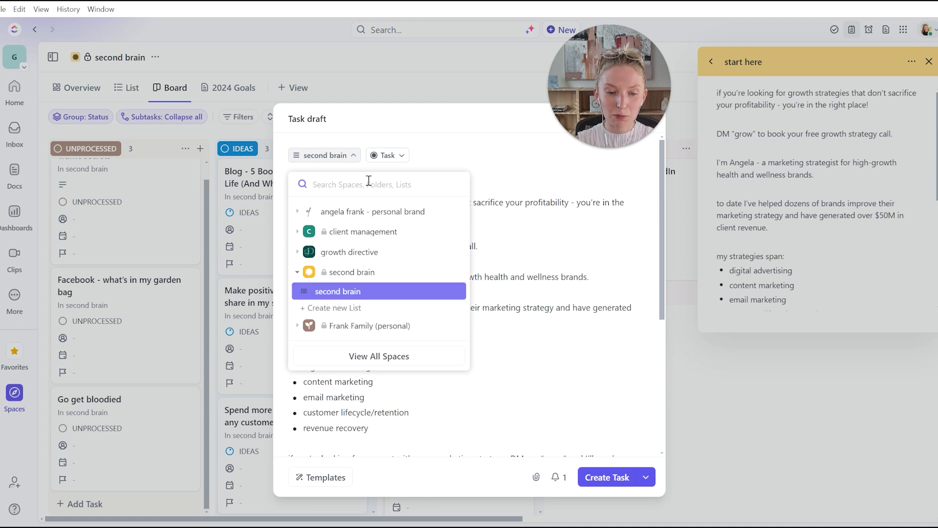
pyautogui.click(297, 213)
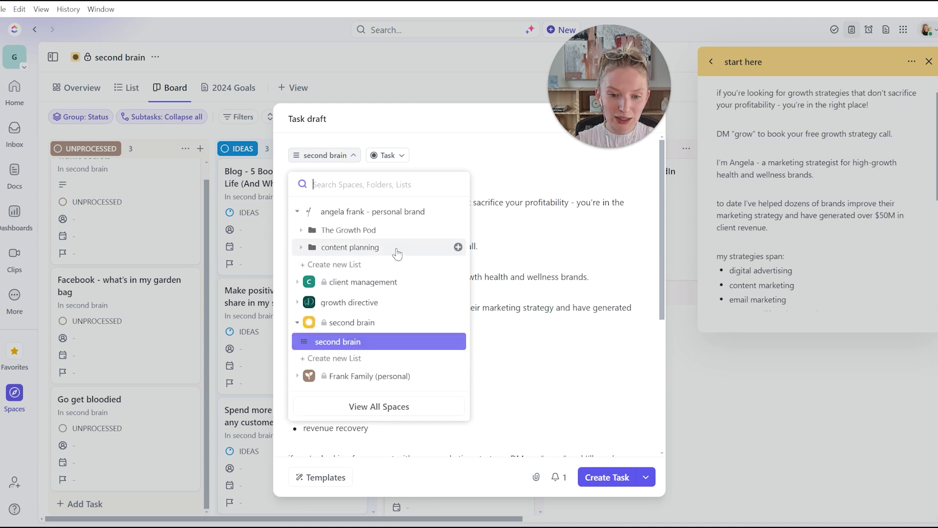
pyautogui.click(397, 250)
pyautogui.click(371, 300)
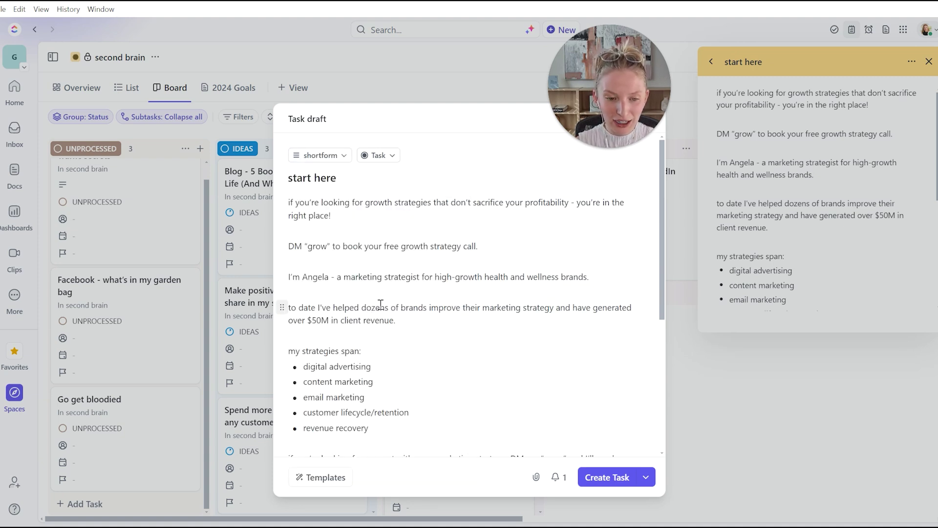
# Keep the type as Task, create it, and delete the 'start here' note.
pyautogui.click(382, 156)
pyautogui.click(437, 162)
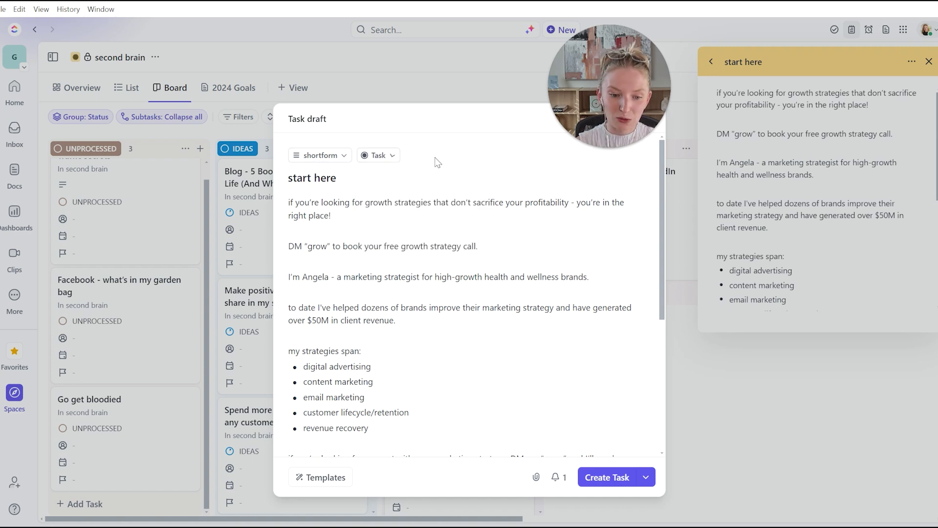
pyautogui.click(618, 472)
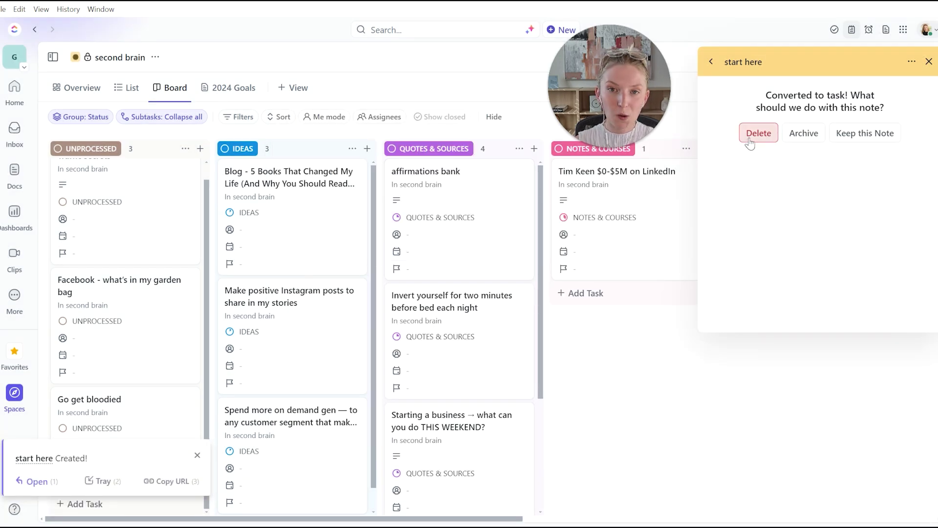
pyautogui.click(749, 142)
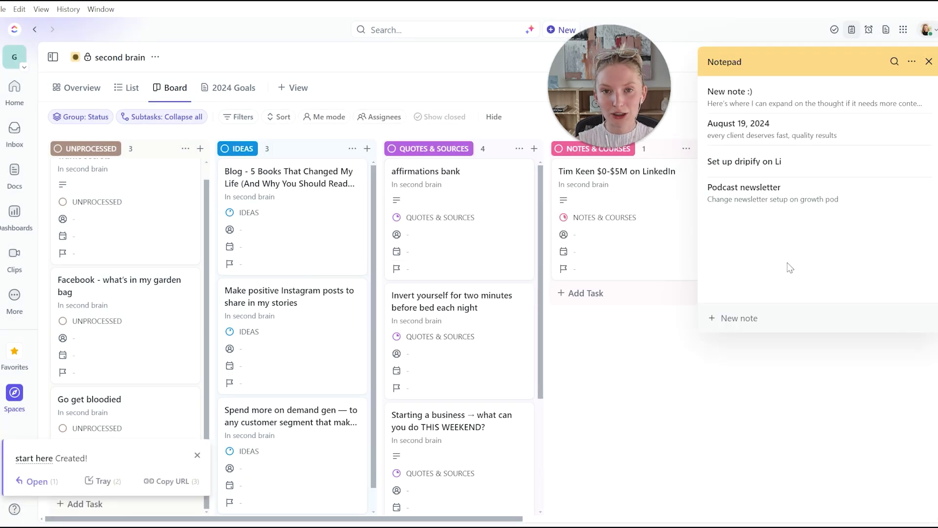
pyautogui.click(771, 100)
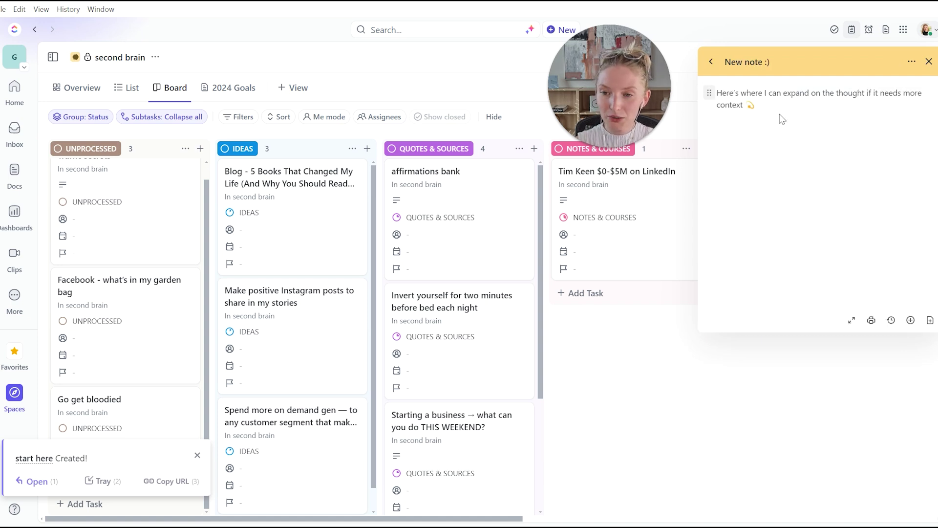
# Convert 'New note :)' into a task in the second brain list and delete the note.
pyautogui.click(910, 320)
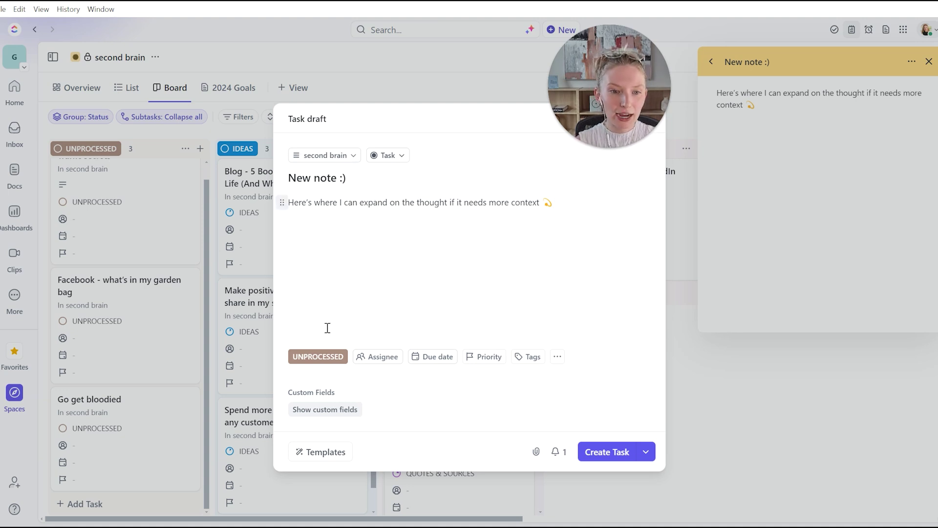
pyautogui.click(611, 452)
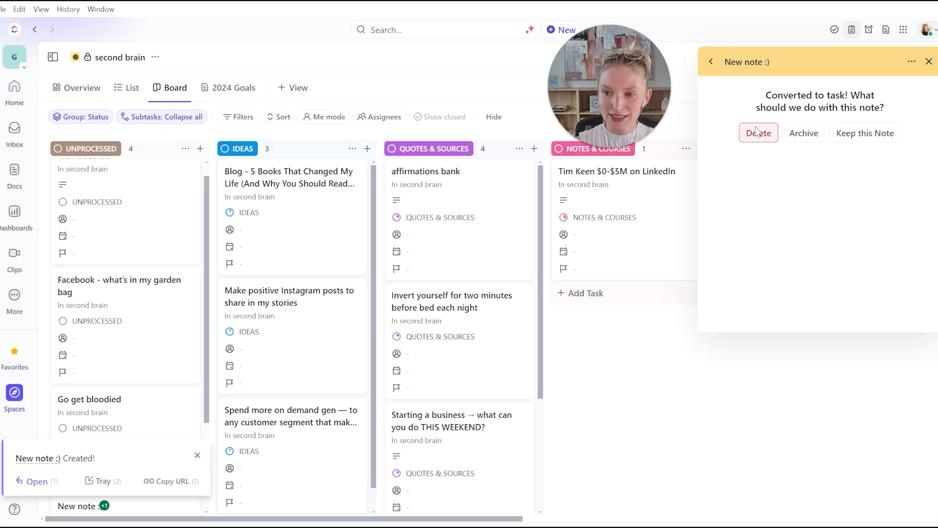
pyautogui.click(758, 133)
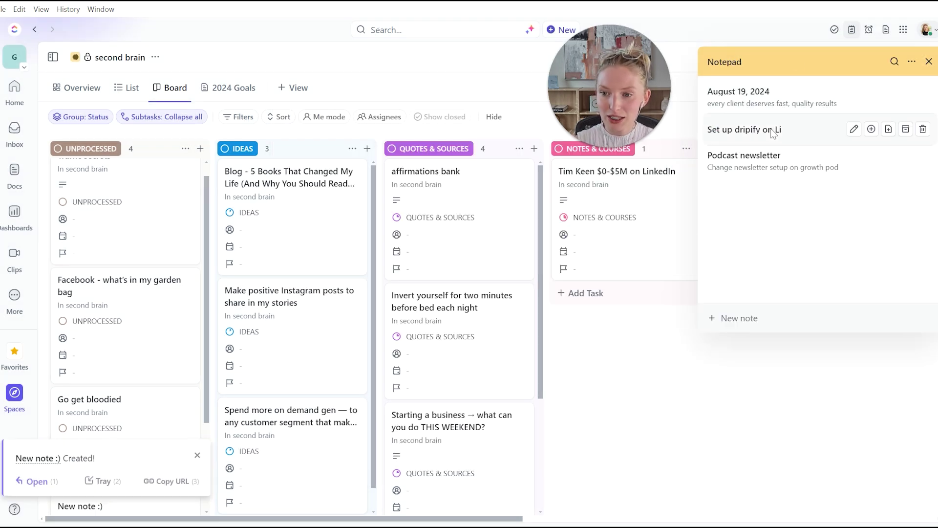
pyautogui.click(774, 132)
# Open the 'Set up dripify on Li' note and place its task in Growth Directive Requests.
pyautogui.click(707, 62)
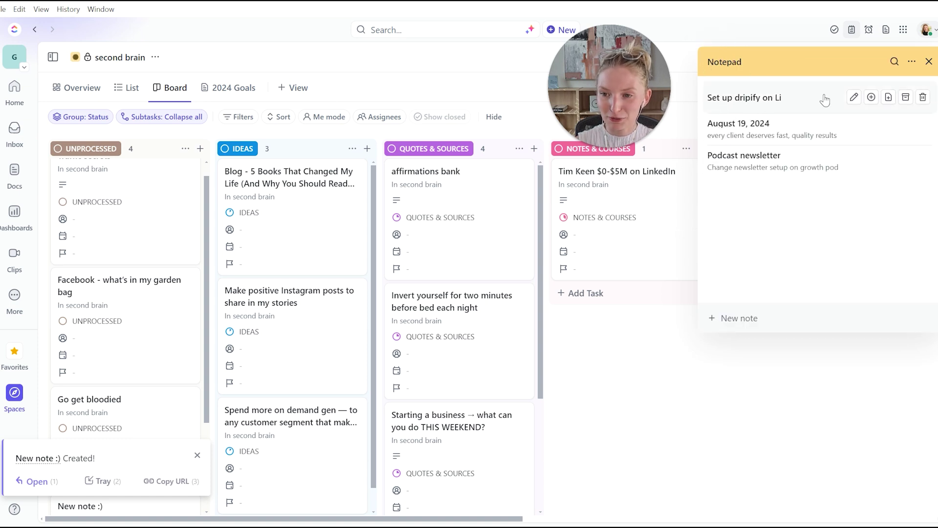
pyautogui.click(872, 100)
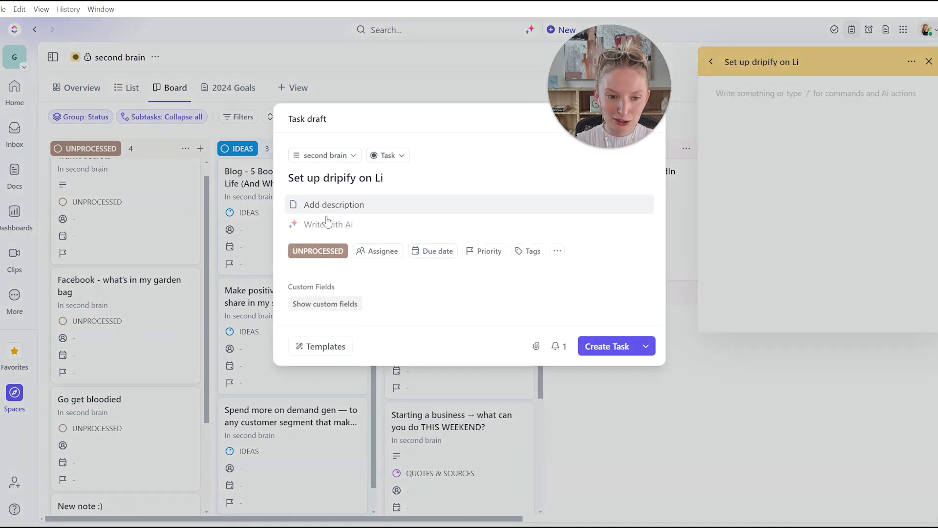
pyautogui.click(325, 155)
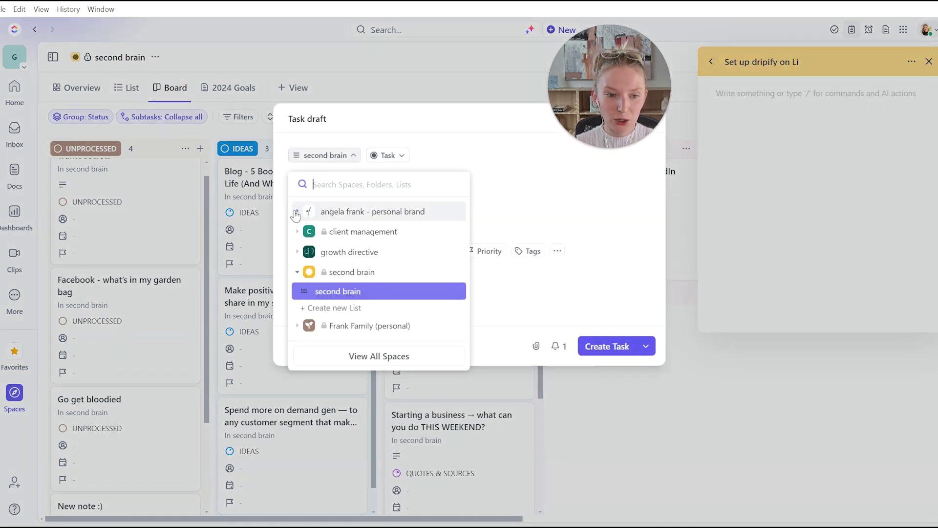
pyautogui.click(377, 253)
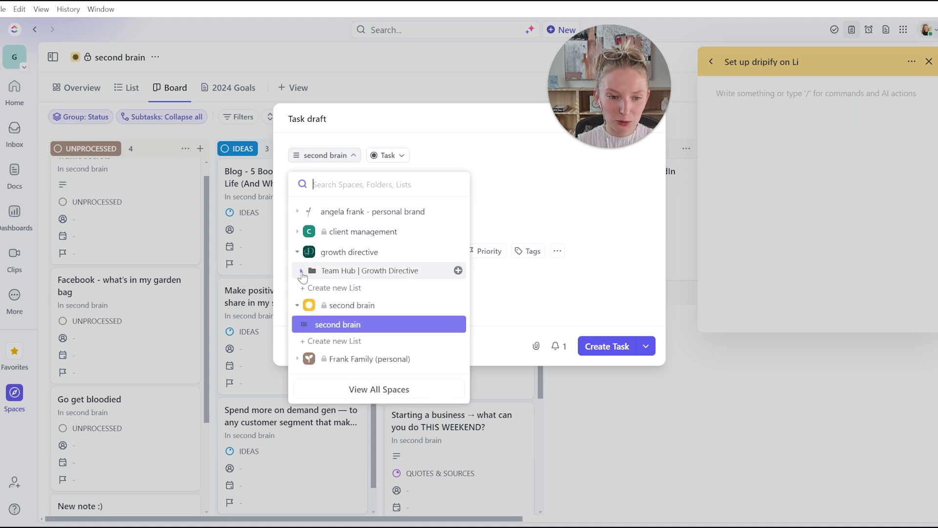
pyautogui.click(430, 270)
pyautogui.scroll(-1, 417, 256)
pyautogui.click(446, 175)
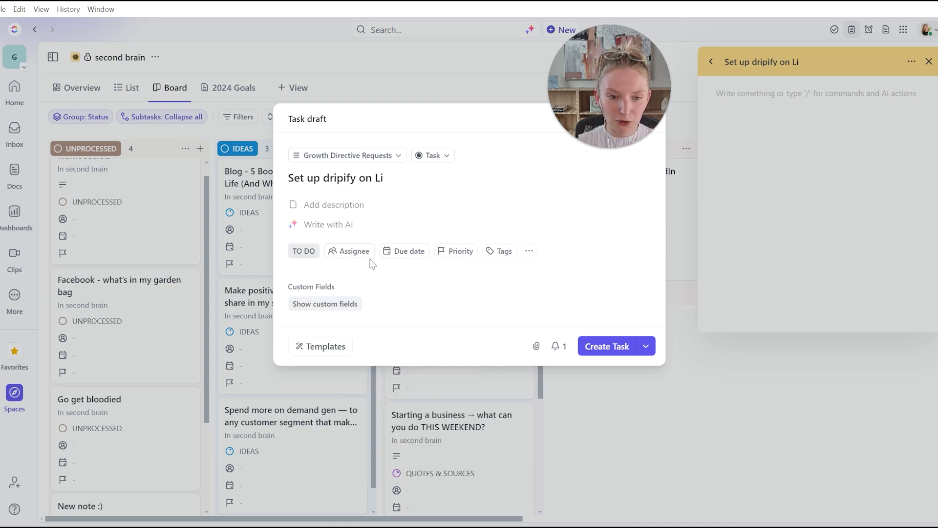
# Give the task an assignee and a Sep 13 due date, then create it.
pyautogui.click(349, 251)
pyautogui.press('Escape')
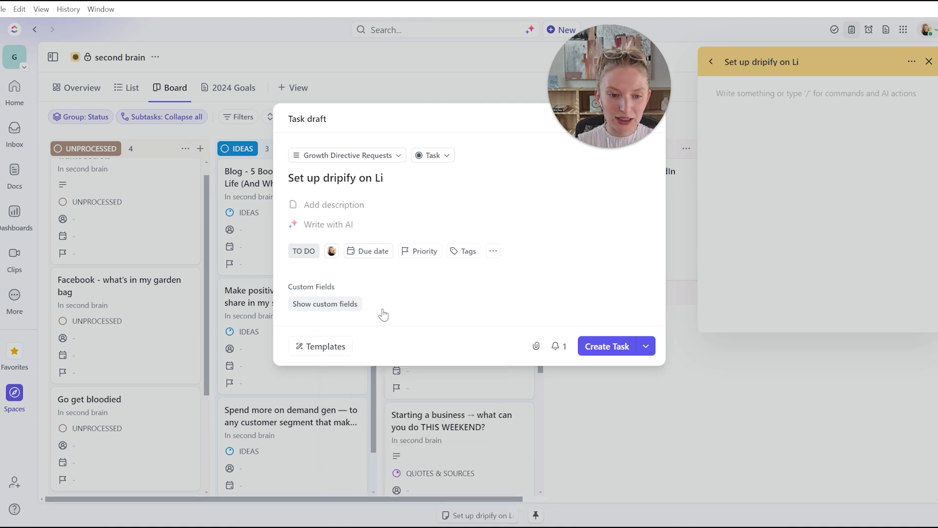
pyautogui.click(370, 251)
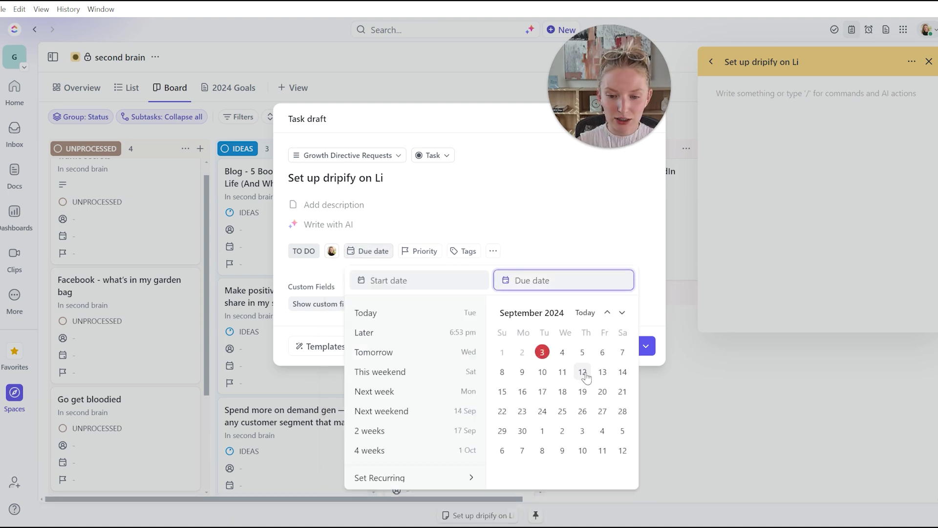
pyautogui.click(602, 372)
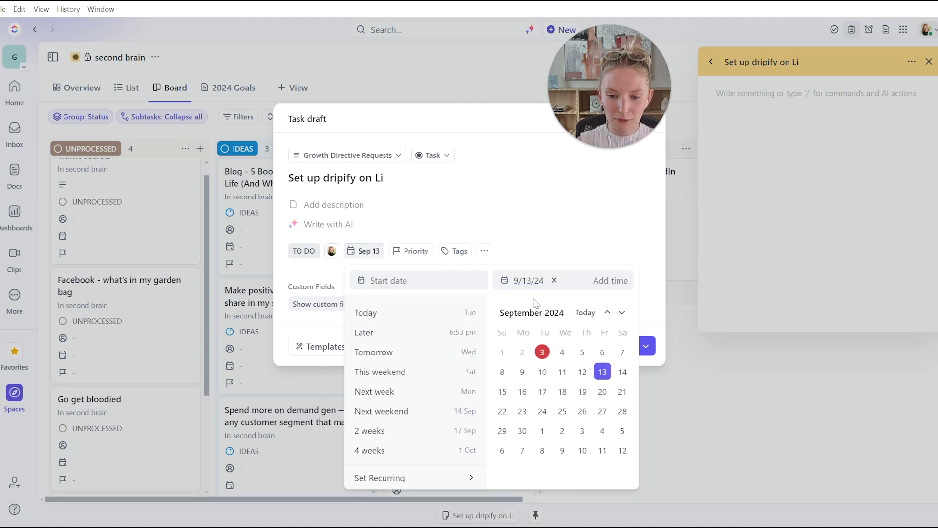
pyautogui.click(568, 218)
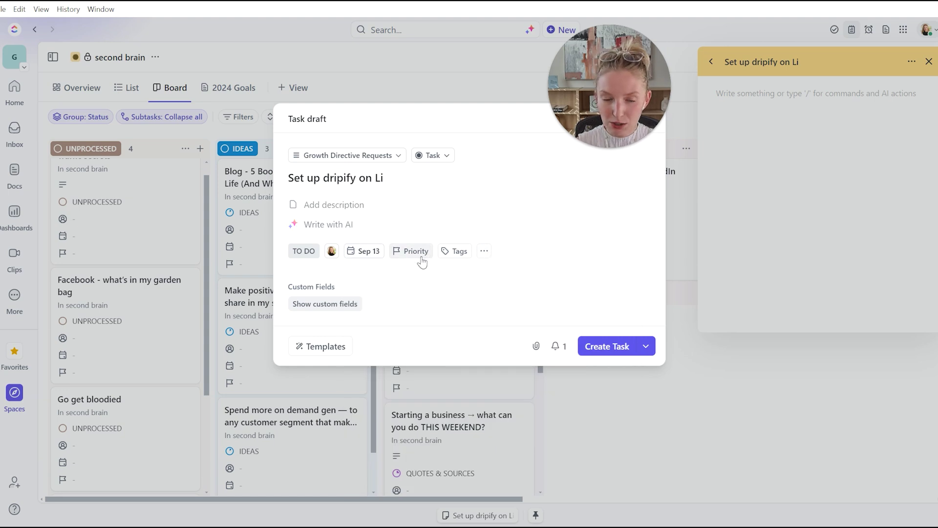
pyautogui.click(300, 252)
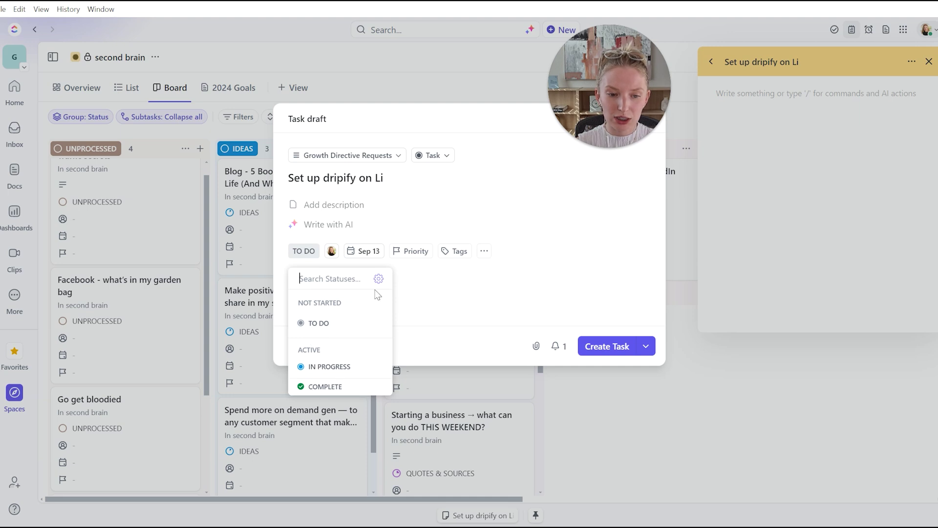
pyautogui.hotkey('ctrl', 'Return')
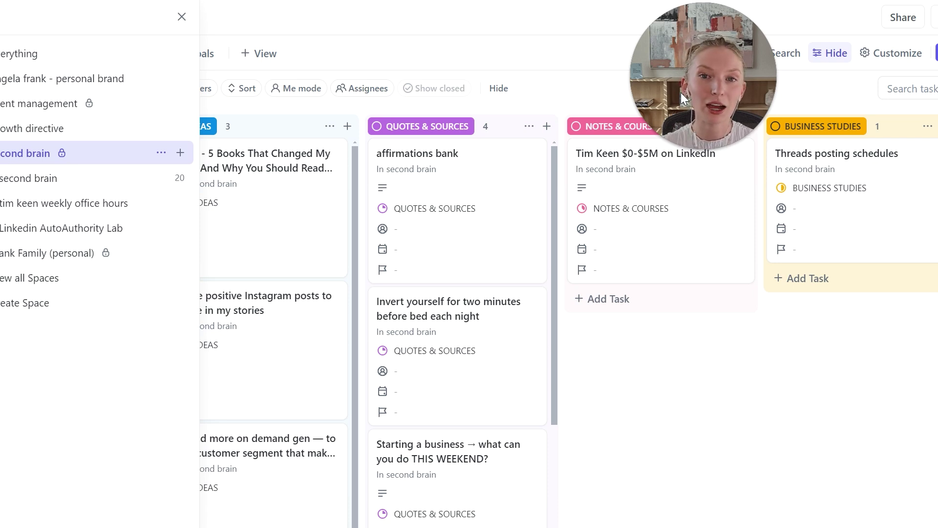
# Expand client management, personal brand and The Growth Pod, then open TGP - Guest Application.
pyautogui.moveTo(671, 114)
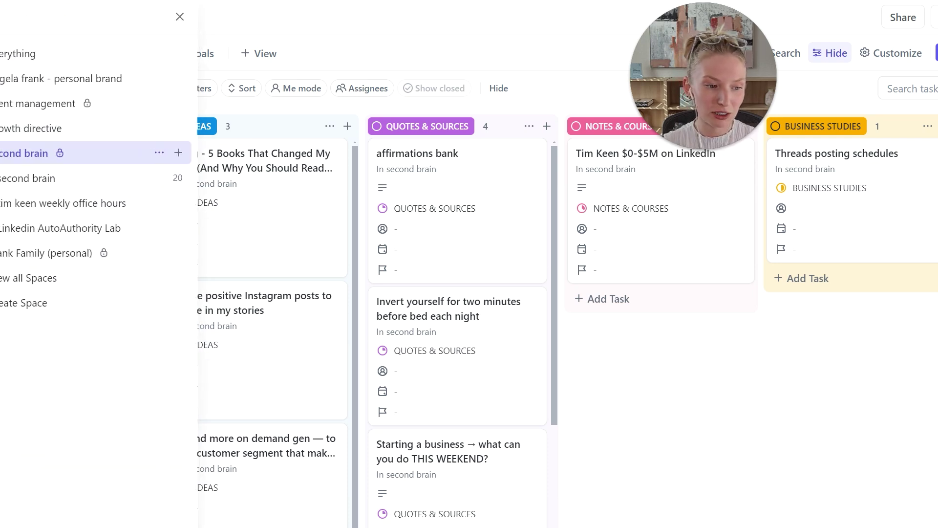
pyautogui.click(9, 103)
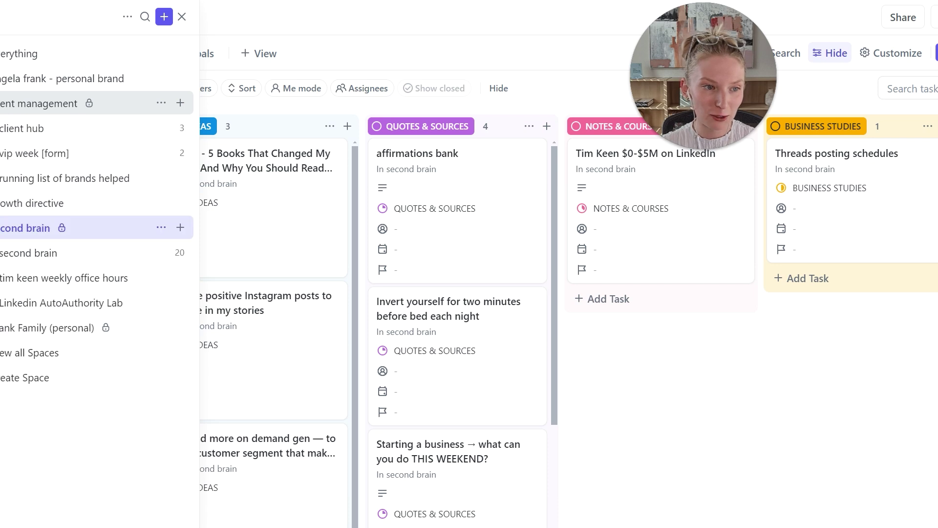
pyautogui.click(24, 78)
pyautogui.click(59, 103)
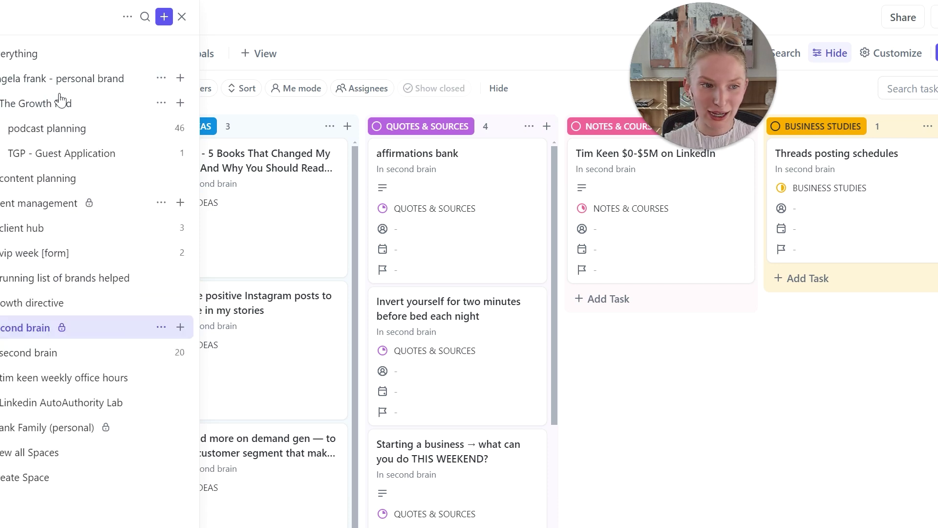
pyautogui.click(74, 157)
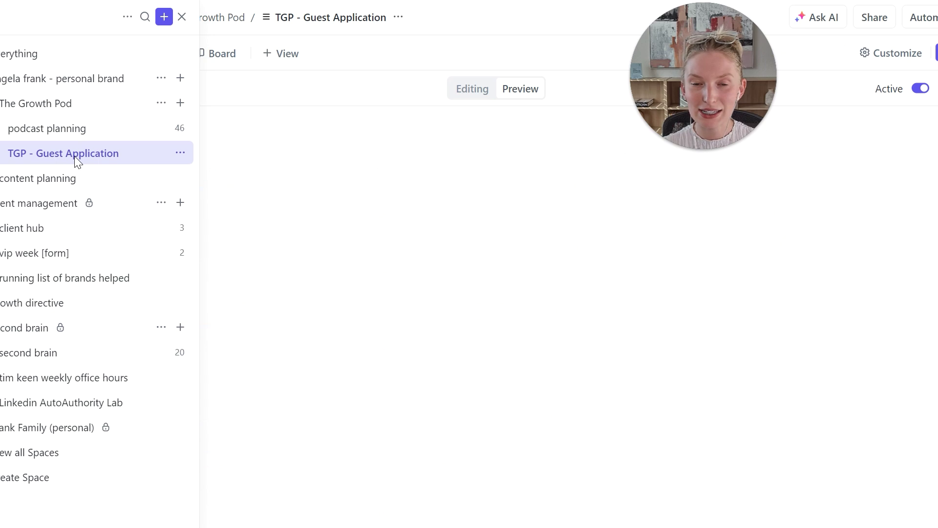
# Hide the sidebar, skim the guest Interest Form, and switch to its List view.
pyautogui.click(182, 17)
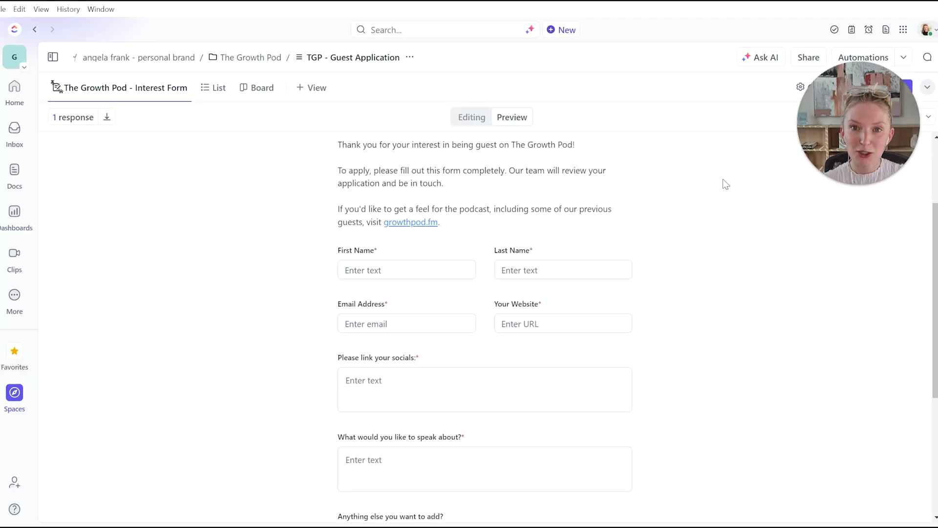
pyautogui.scroll(-3, 633, 219)
pyautogui.scroll(5, 227, 276)
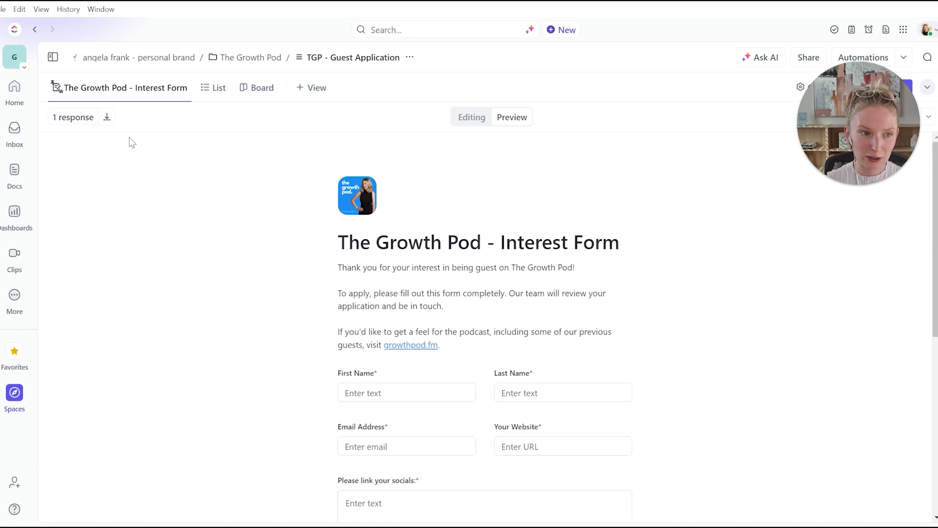
pyautogui.click(203, 92)
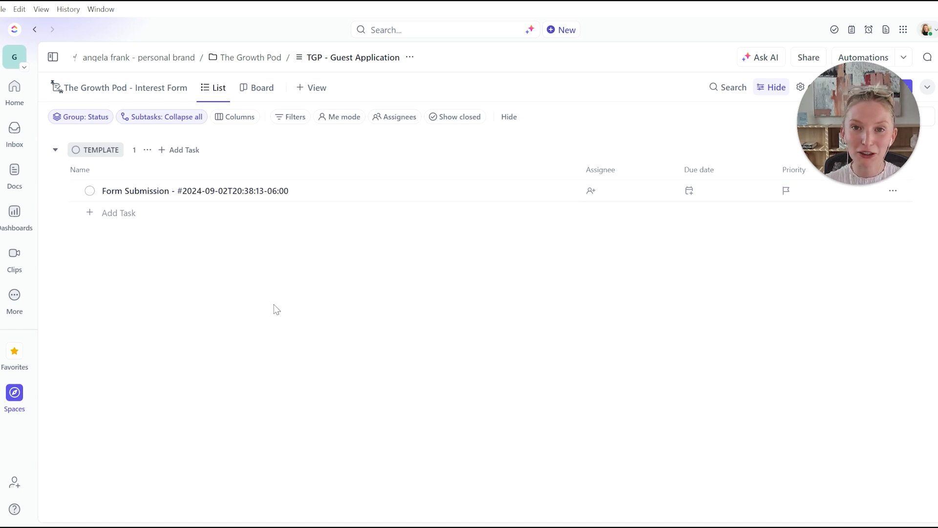
# Open the Sep 10 Masterminds episode task from podcast planning and its linked doc.
pyautogui.click(123, 320)
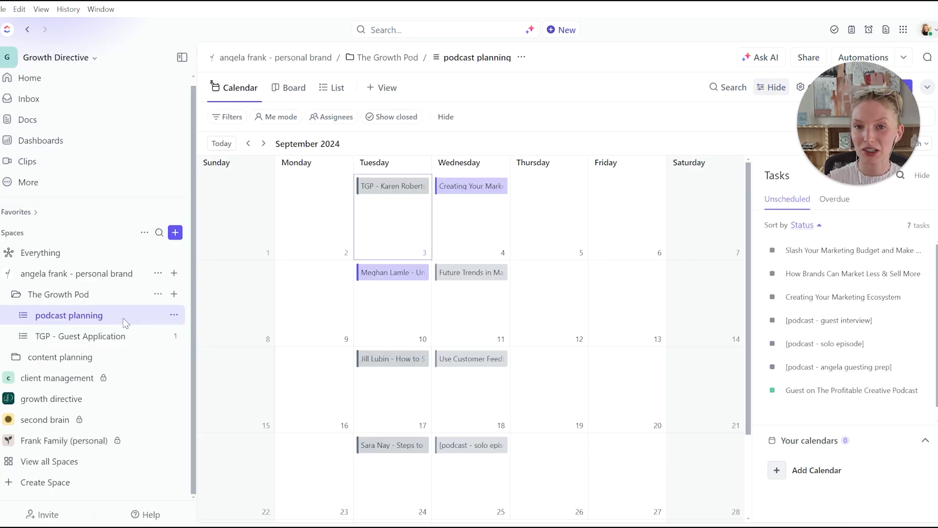
pyautogui.click(394, 277)
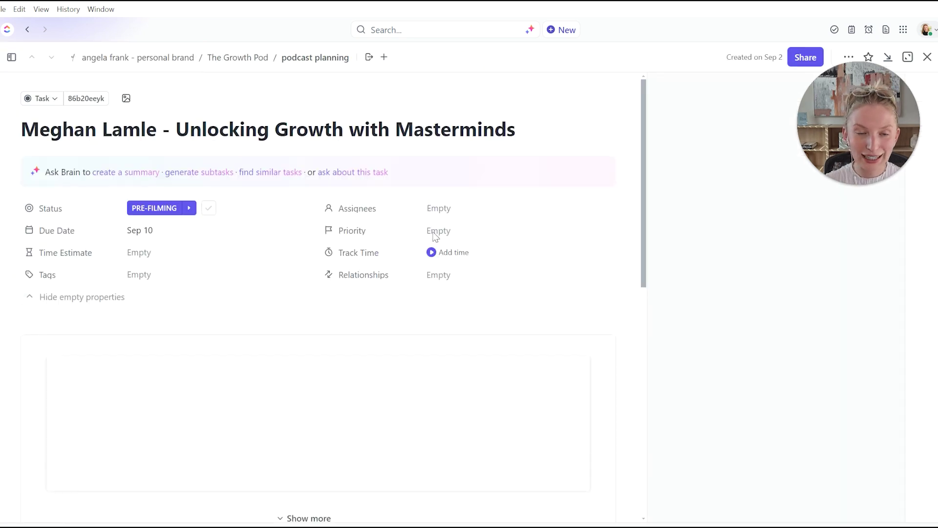
pyautogui.scroll(-3, 589, 264)
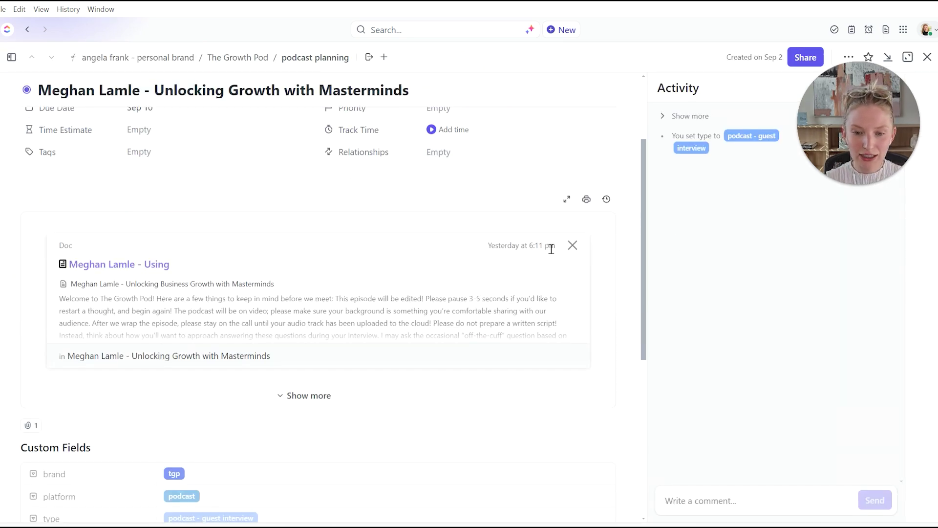
pyautogui.click(263, 284)
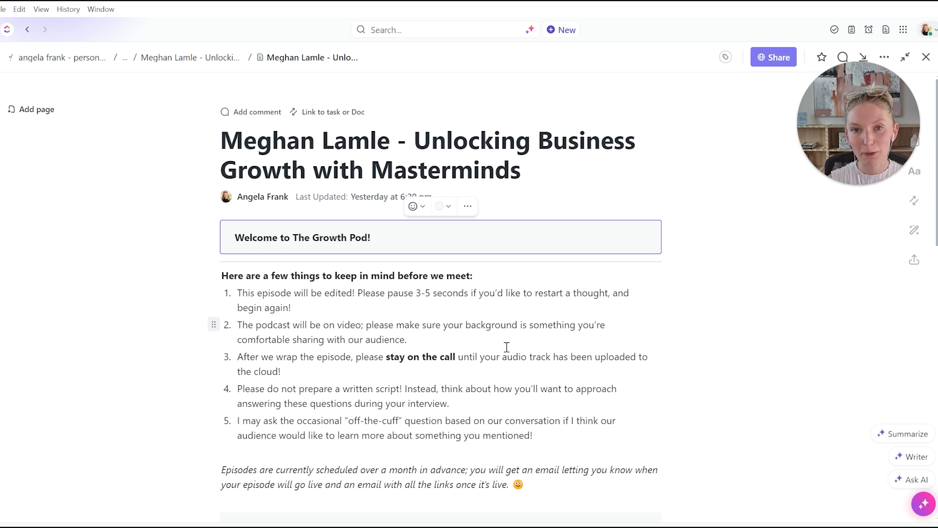
# Read through the episode doc, selecting the closing reminder about staying on the call.
pyautogui.scroll(-7, 642, 344)
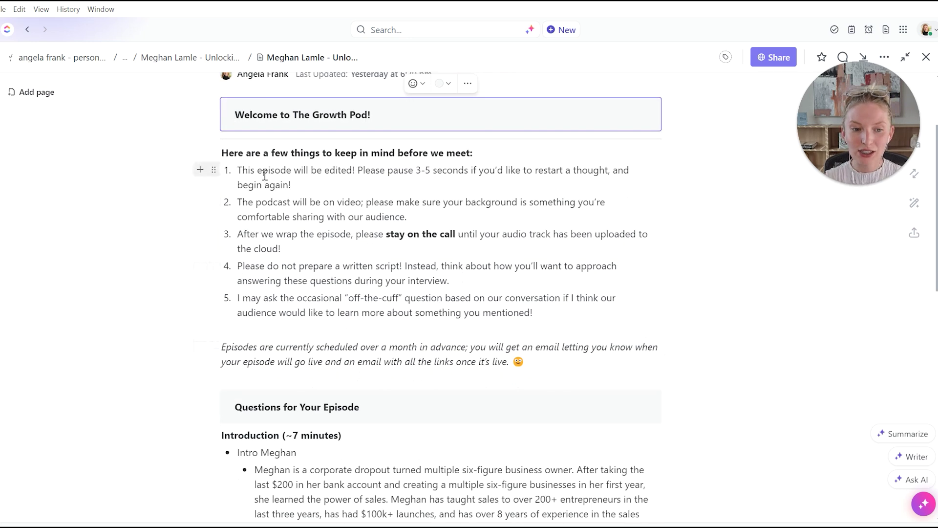
pyautogui.scroll(-8, 509, 260)
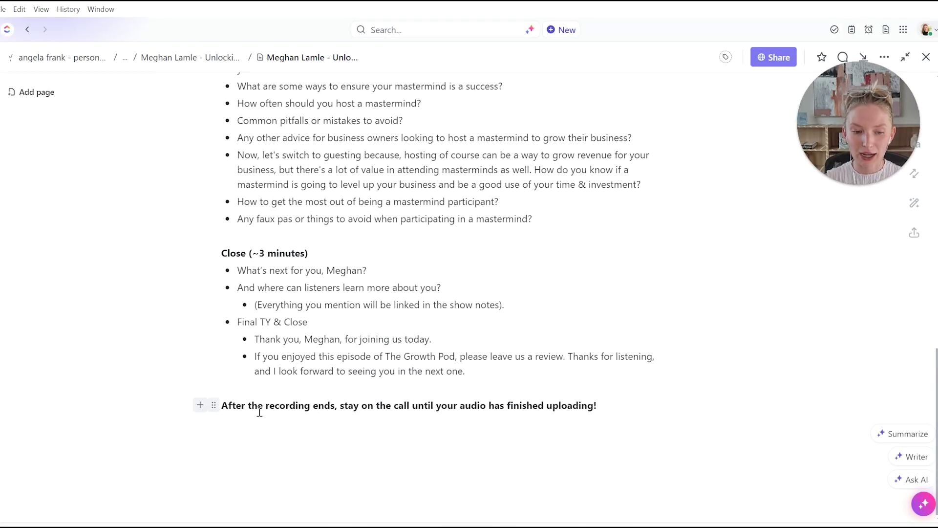
pyautogui.moveTo(253, 406); pyautogui.dragTo(634, 407)
pyautogui.click(634, 407)
pyautogui.scroll(15, 582, 360)
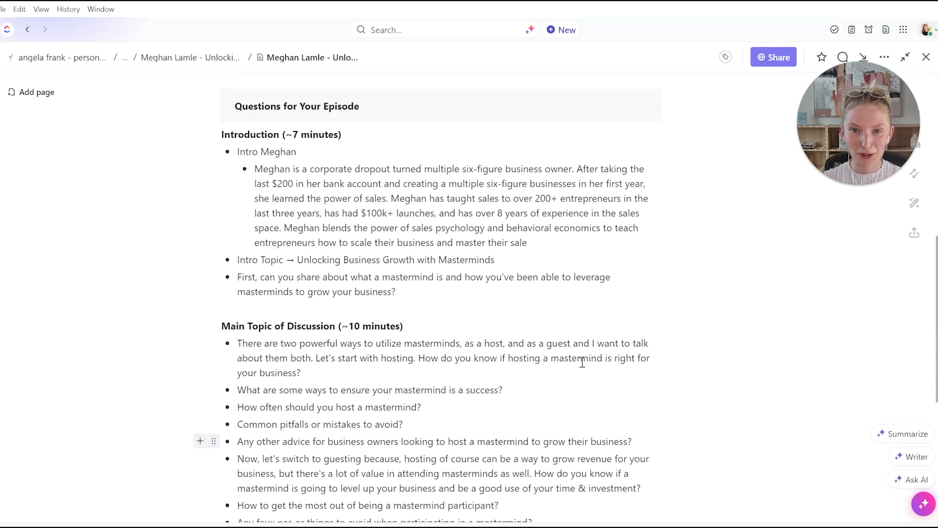
# Copy the doc's public share link and close the sharing panel.
pyautogui.click(777, 58)
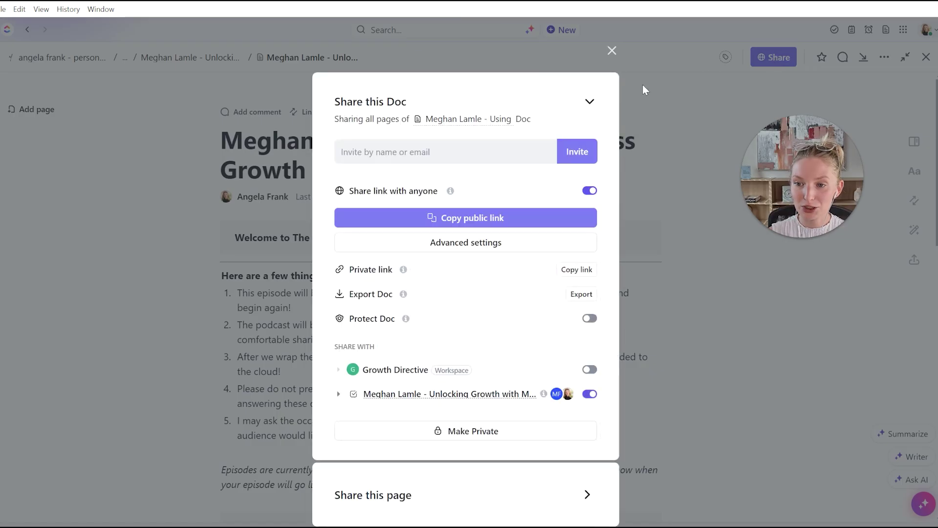
pyautogui.click(486, 221)
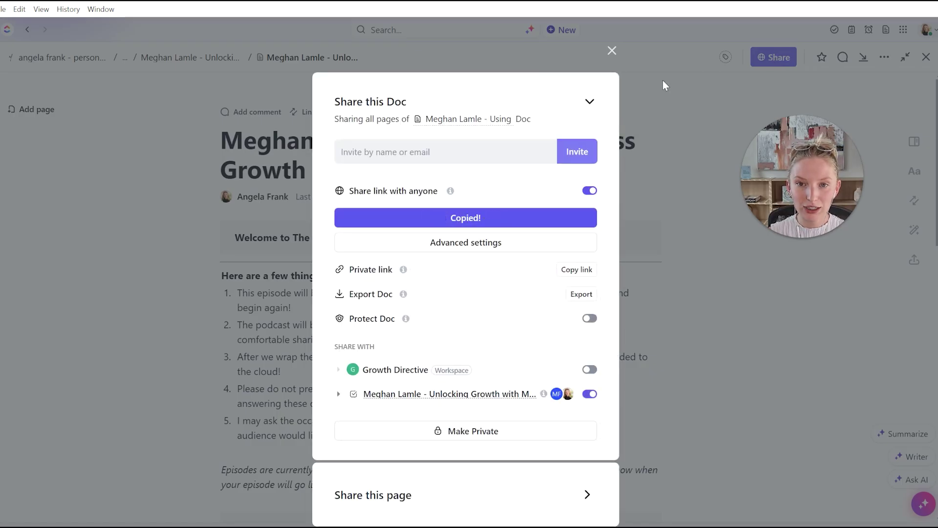
pyautogui.click(656, 123)
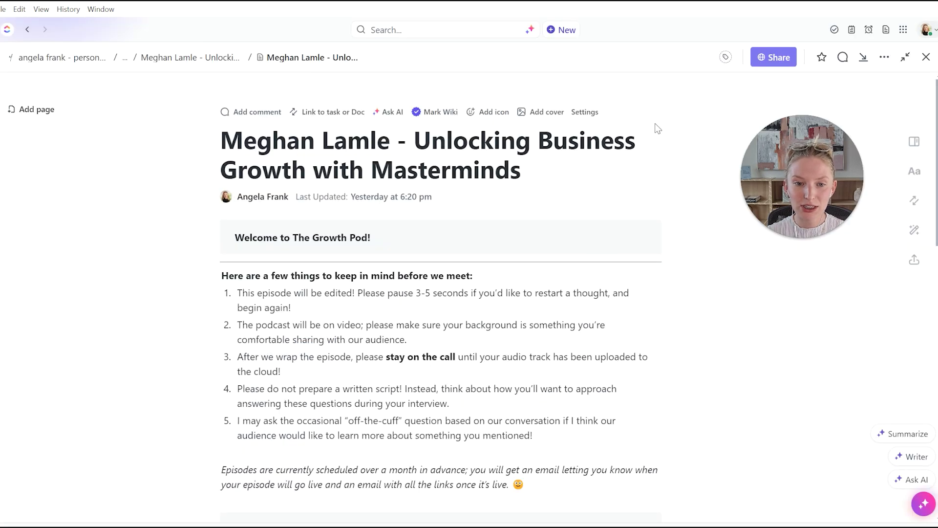
pyautogui.scroll(-2, 253, 143)
# Scroll the My Work page to review today's and overdue To Do tasks.
pyautogui.scroll(2, 540, 308)
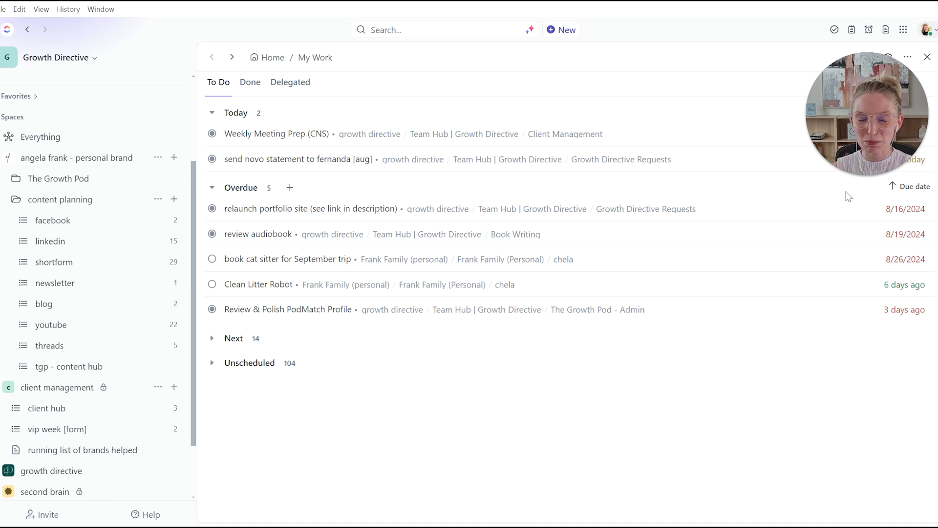
# Collapse the personal brand and client management spaces in the sidebar.
pyautogui.scroll(3, 29, 176)
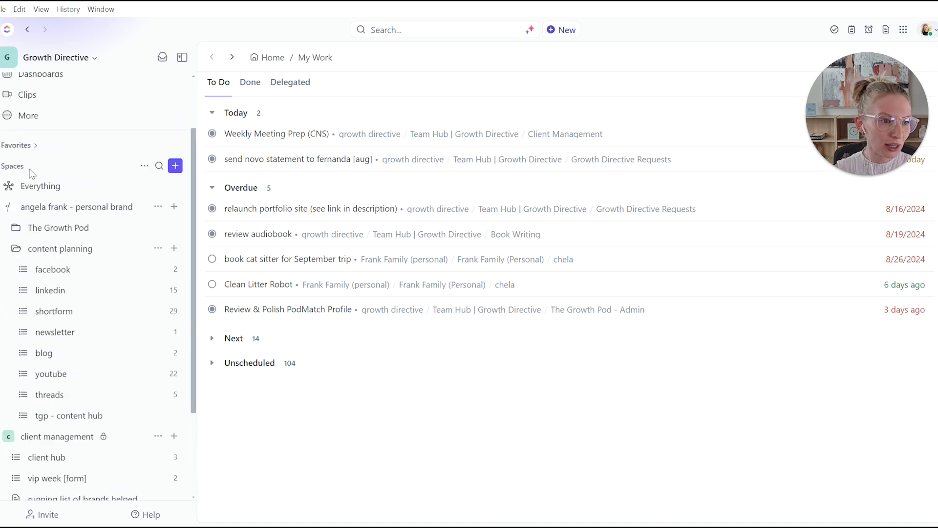
pyautogui.click(9, 209)
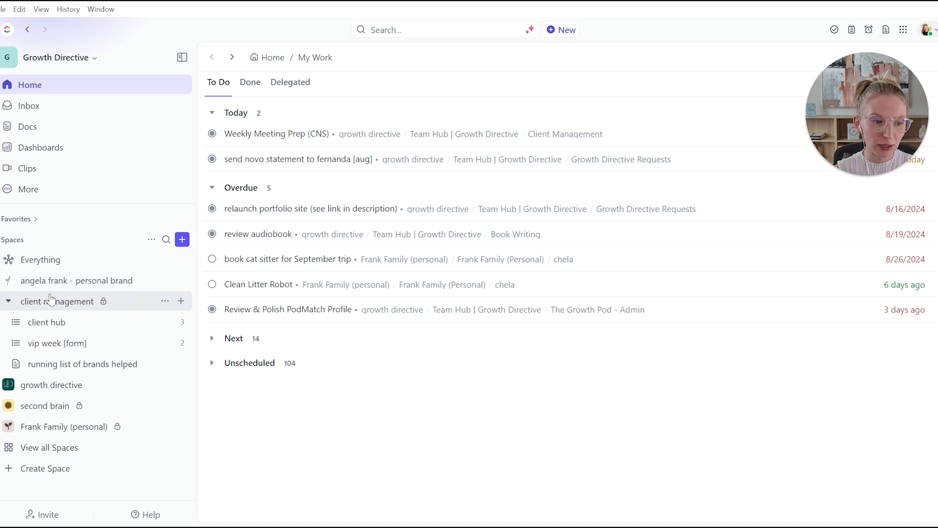
pyautogui.click(10, 303)
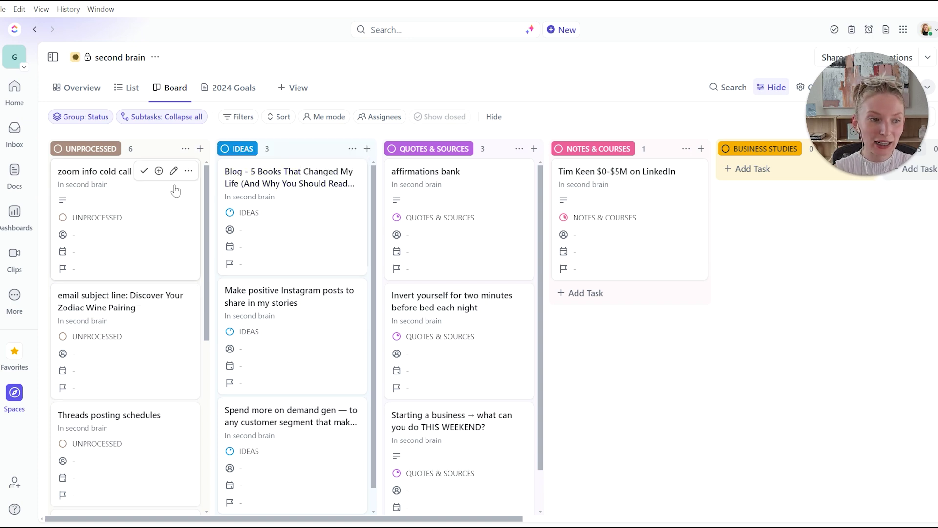
# Change the zoom info cold call note's status to QUOTES & SOURCES and return to the board.
pyautogui.click(82, 182)
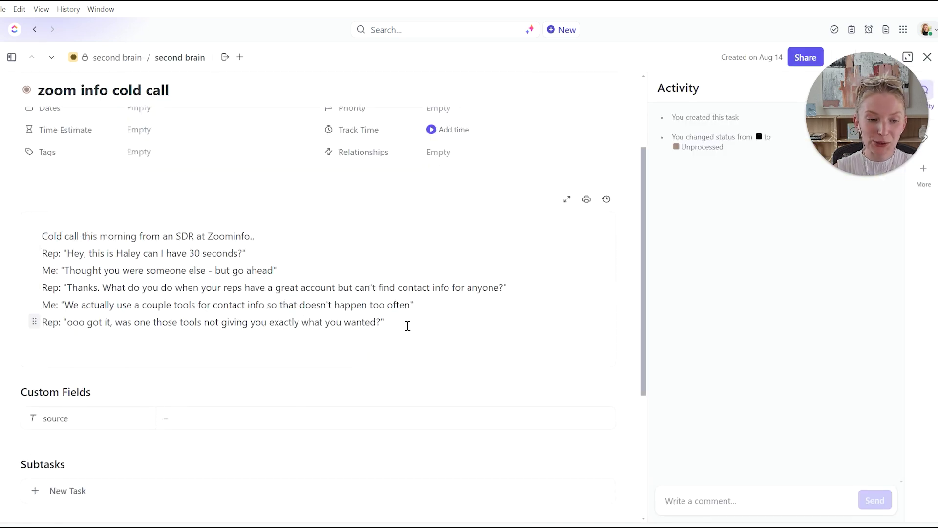
pyautogui.scroll(3, 411, 334)
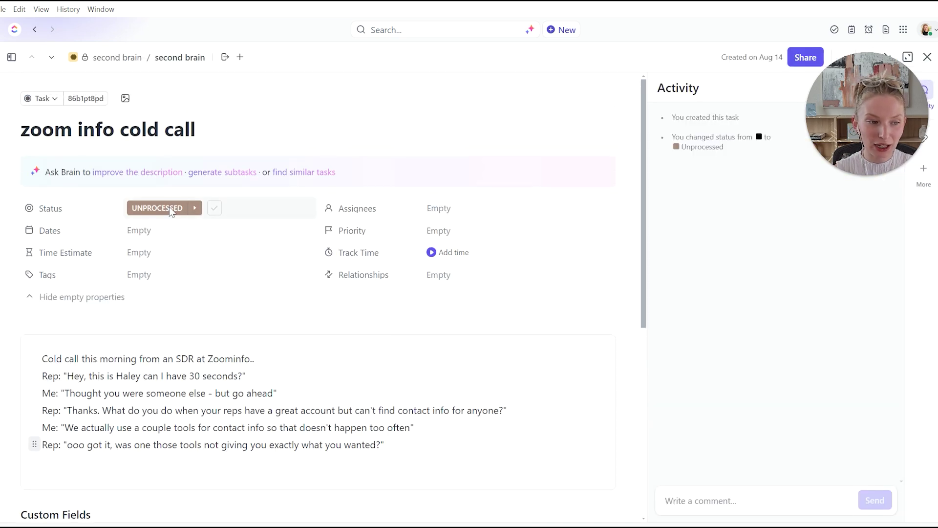
pyautogui.click(169, 211)
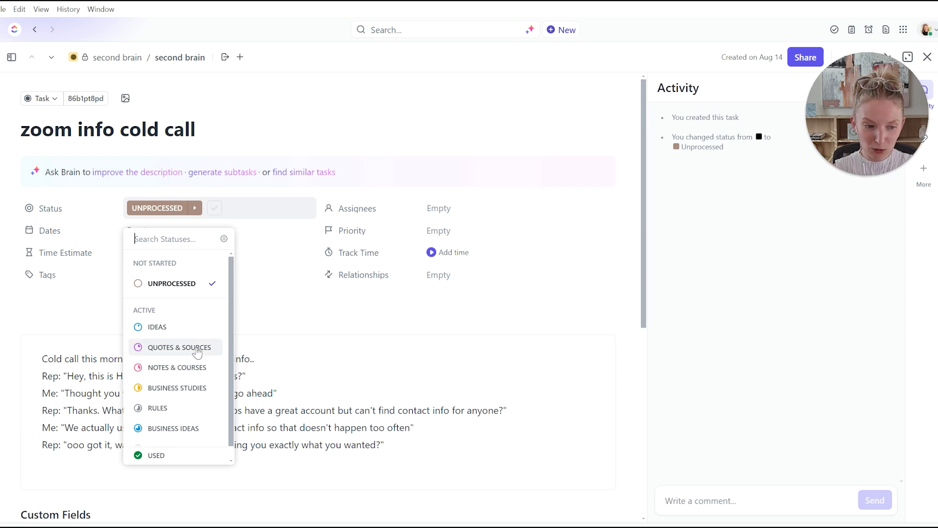
pyautogui.scroll(-1, 207, 327)
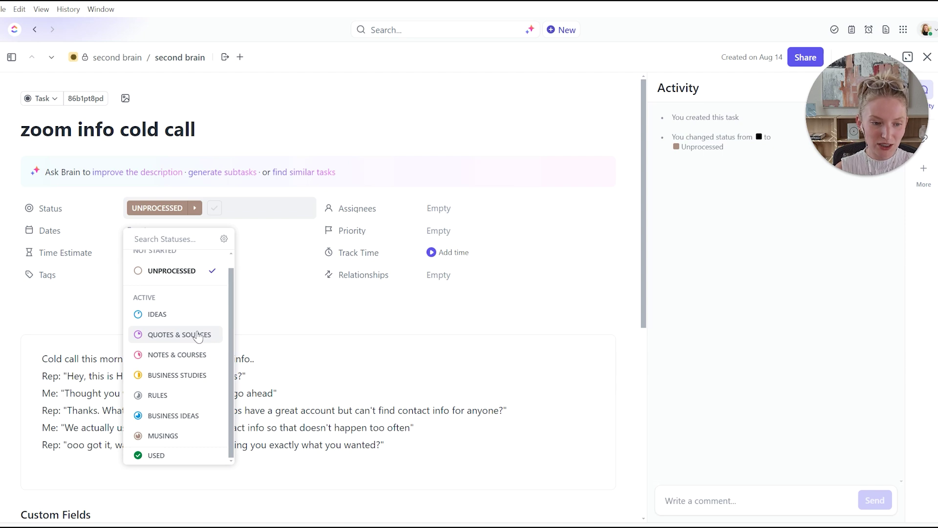
pyautogui.click(198, 336)
pyautogui.click(122, 64)
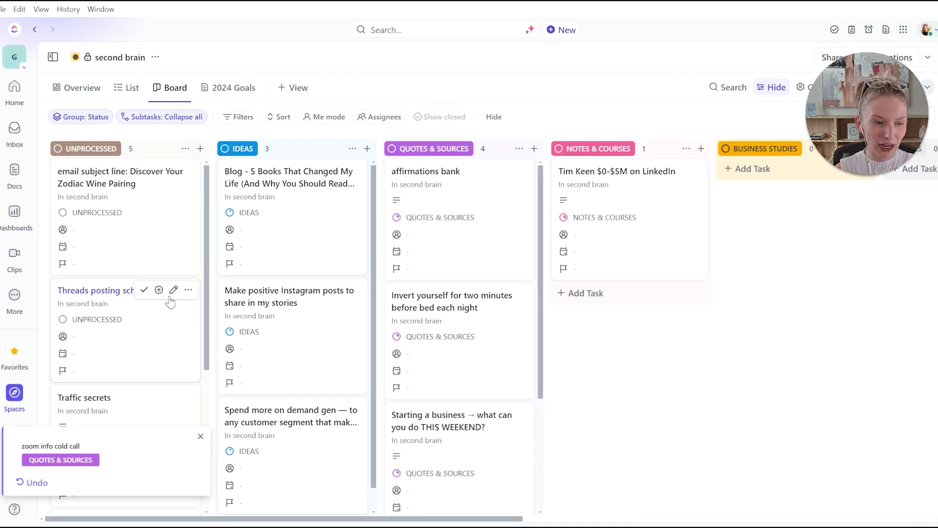
# Review the Threads posting schedules note, expanding its full Threads screenshot.
pyautogui.click(189, 308)
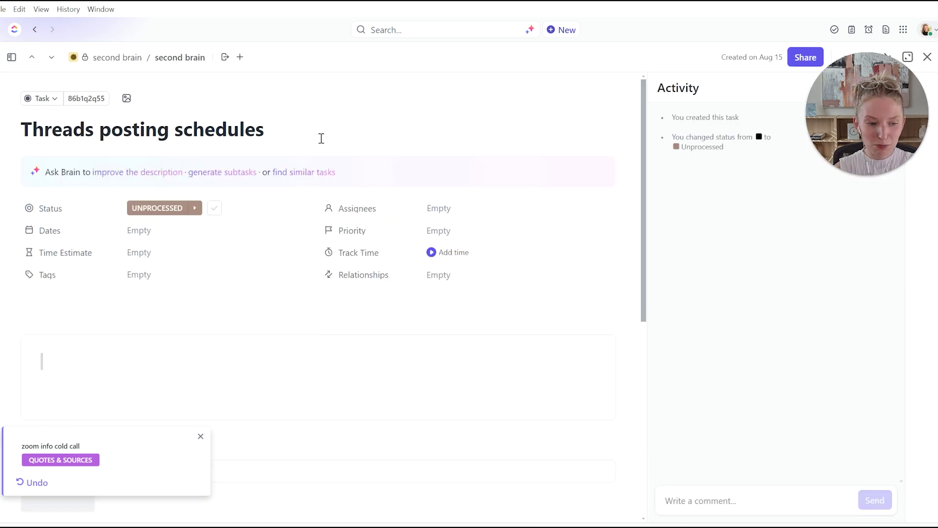
pyautogui.click(201, 438)
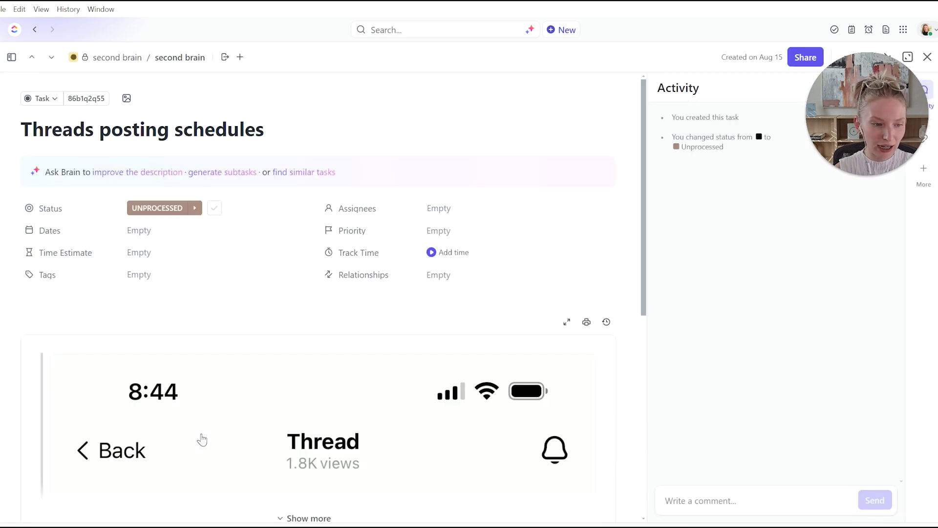
pyautogui.scroll(-8, 291, 363)
pyautogui.scroll(6, 291, 362)
pyautogui.click(295, 444)
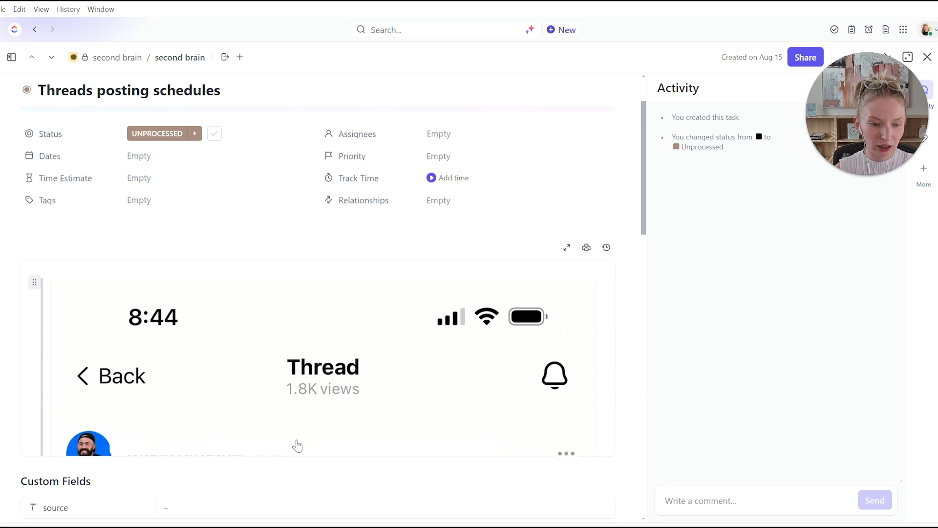
pyautogui.scroll(-6, 329, 370)
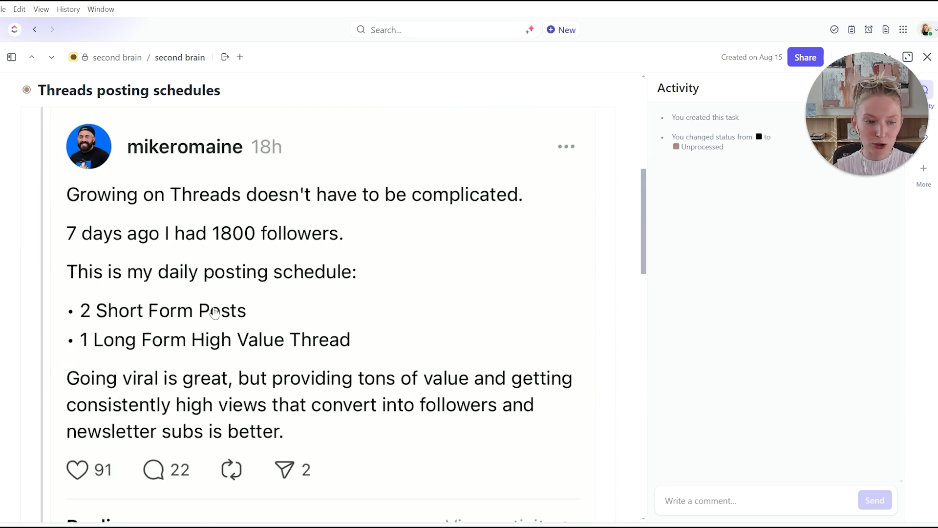
pyautogui.scroll(10, 386, 356)
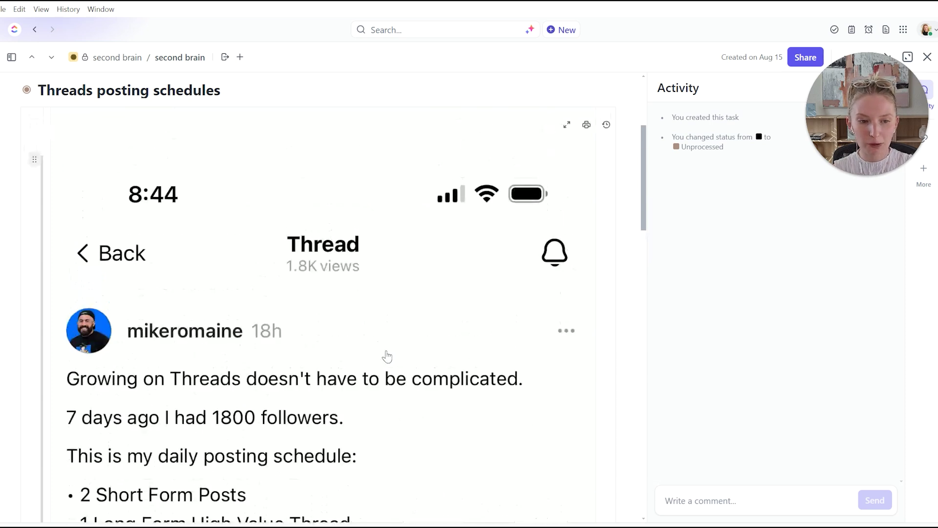
# Set the Threads note's status to BUSINESS STUDIES, then open the email subject line note.
pyautogui.click(164, 214)
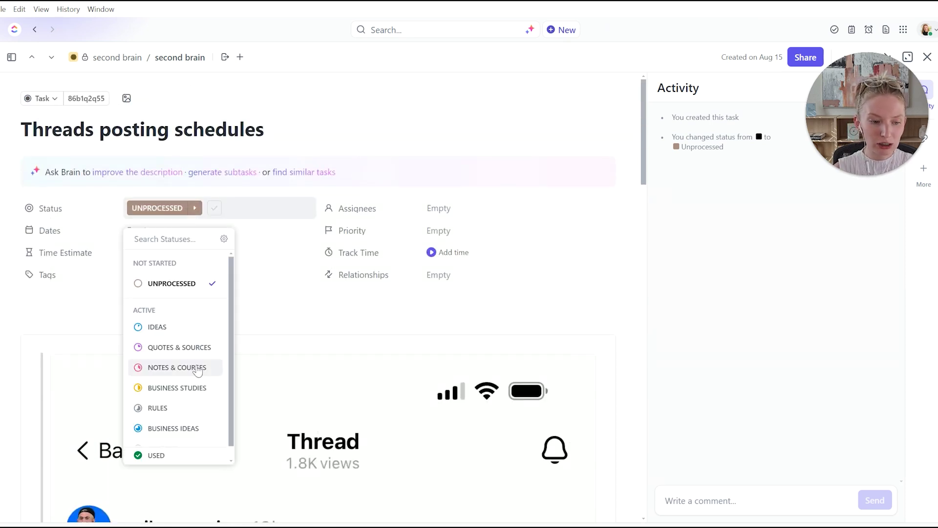
pyautogui.click(177, 387)
pyautogui.press('Escape')
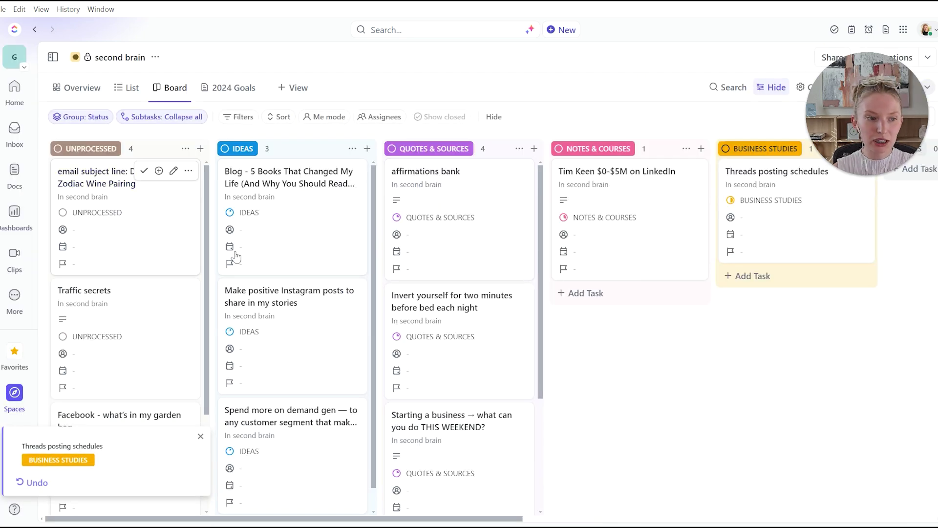
pyautogui.click(120, 188)
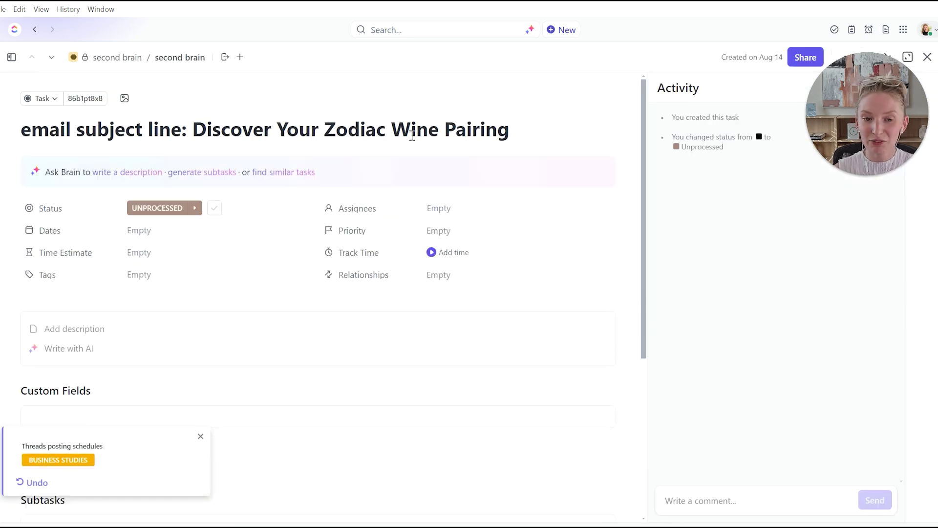
# File the Discover Your Zodiac Wine Pairing note under BUSINESS IDEAS and dismiss the confirmation.
pyautogui.scroll(-3, 300, 216)
pyautogui.press('Escape')
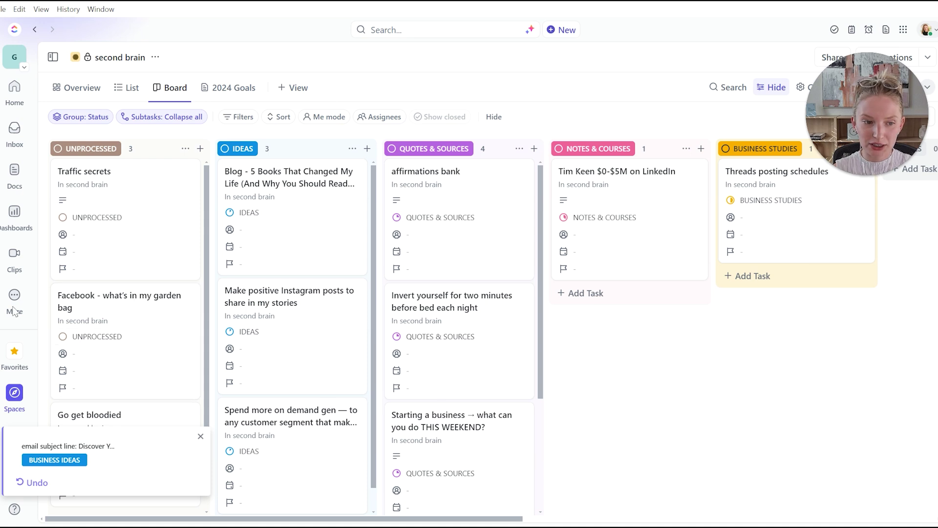
pyautogui.scroll(-1, 81, 244)
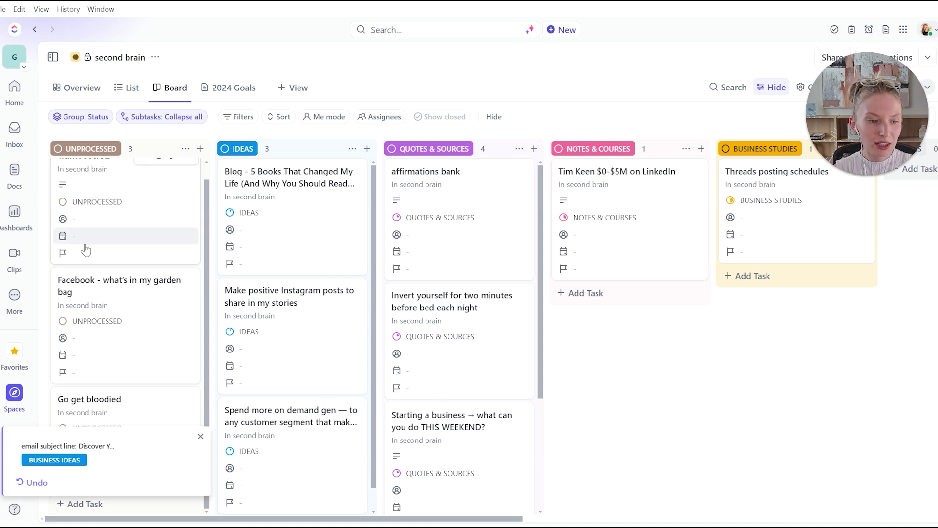
pyautogui.click(200, 436)
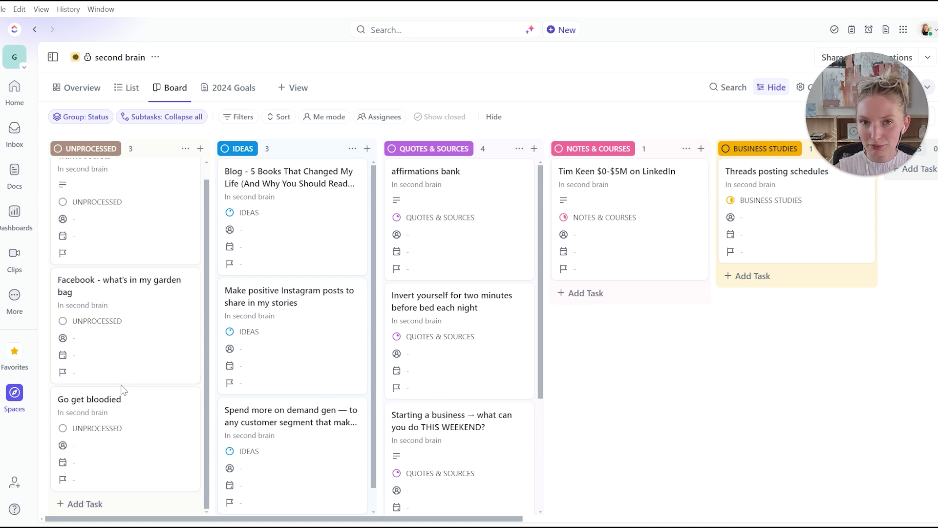